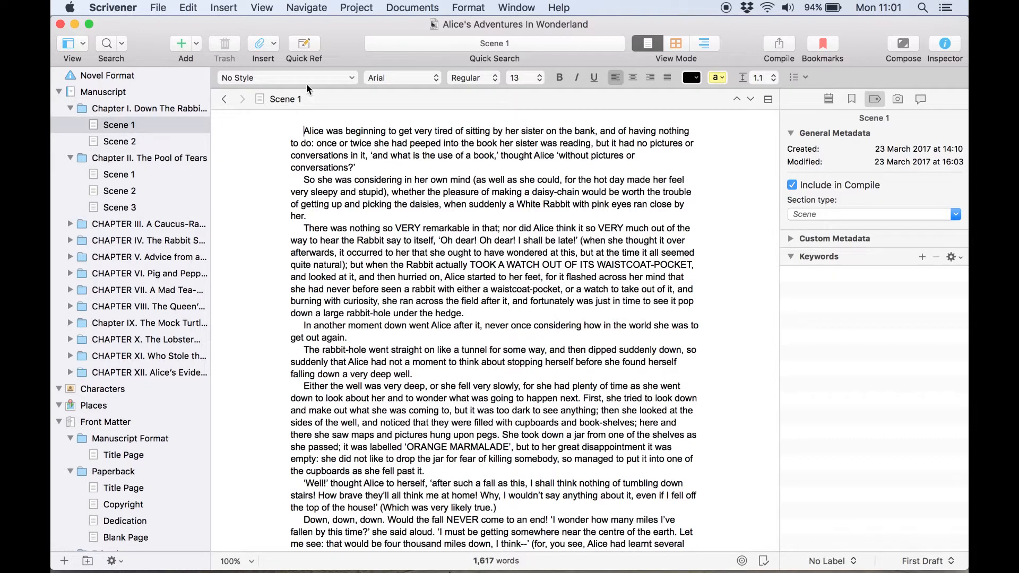
Step: Show the project targets and set the manuscript target to 100,000 words
click(356, 8)
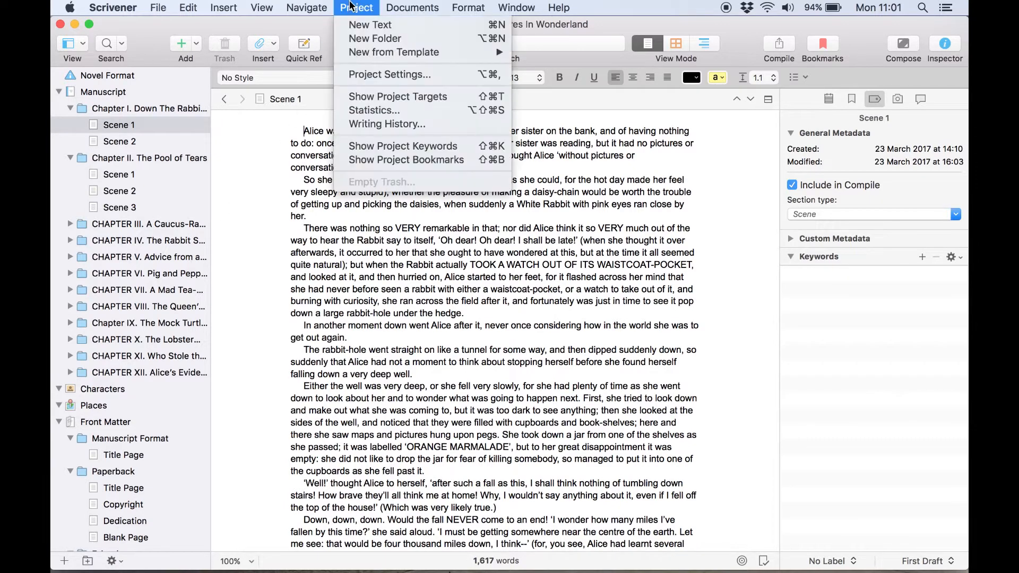
click(364, 97)
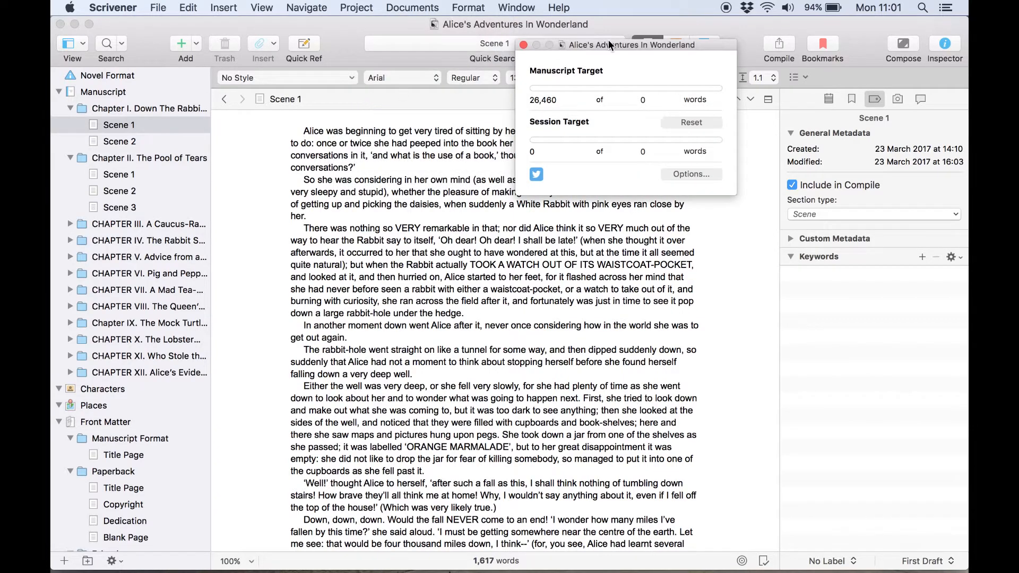
drag(609, 44, 465, 127)
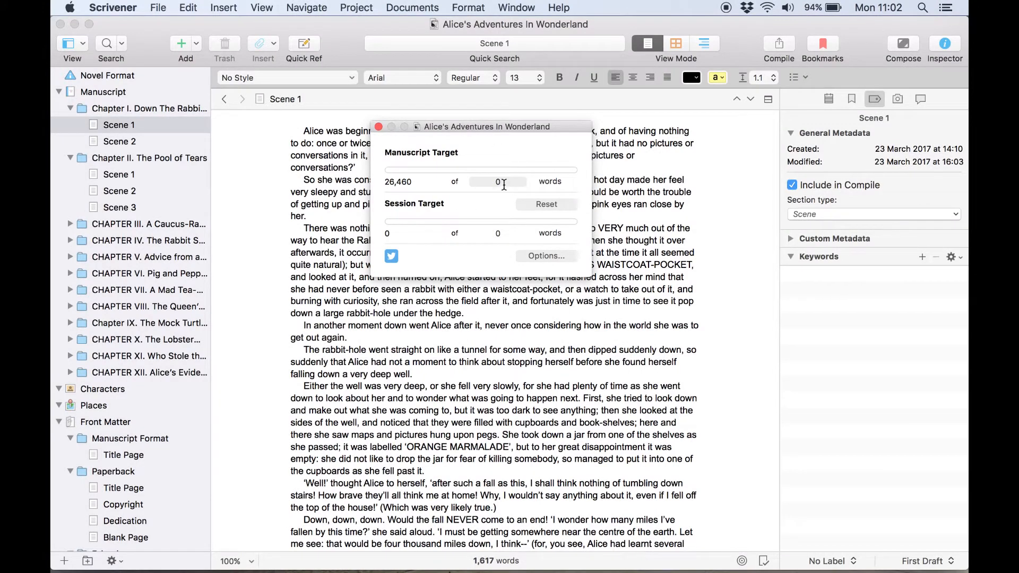
click(505, 184)
text(100000)
key(Return)
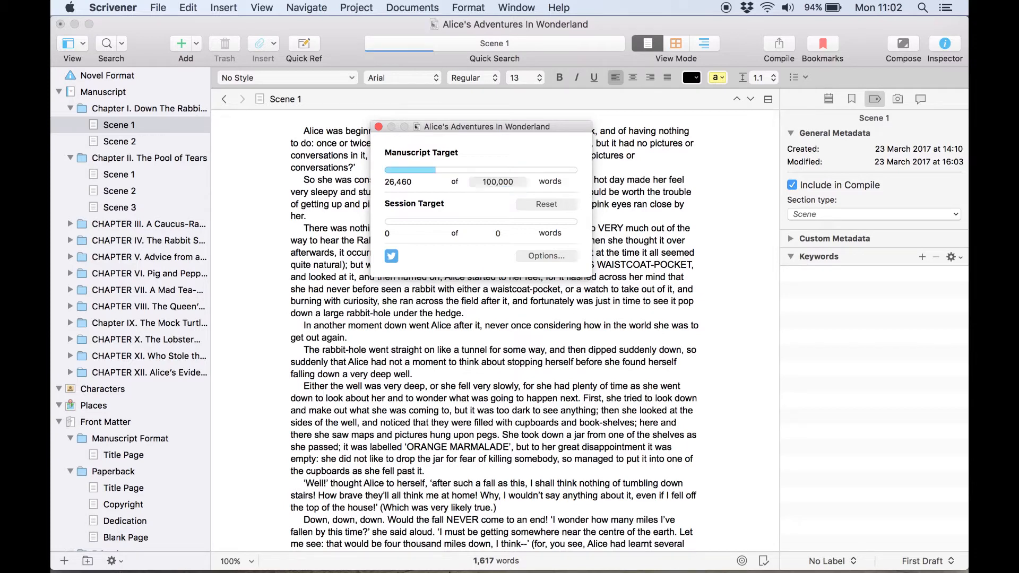
Step: Set the session target to 2,000 words
click(498, 234)
text(2,00)
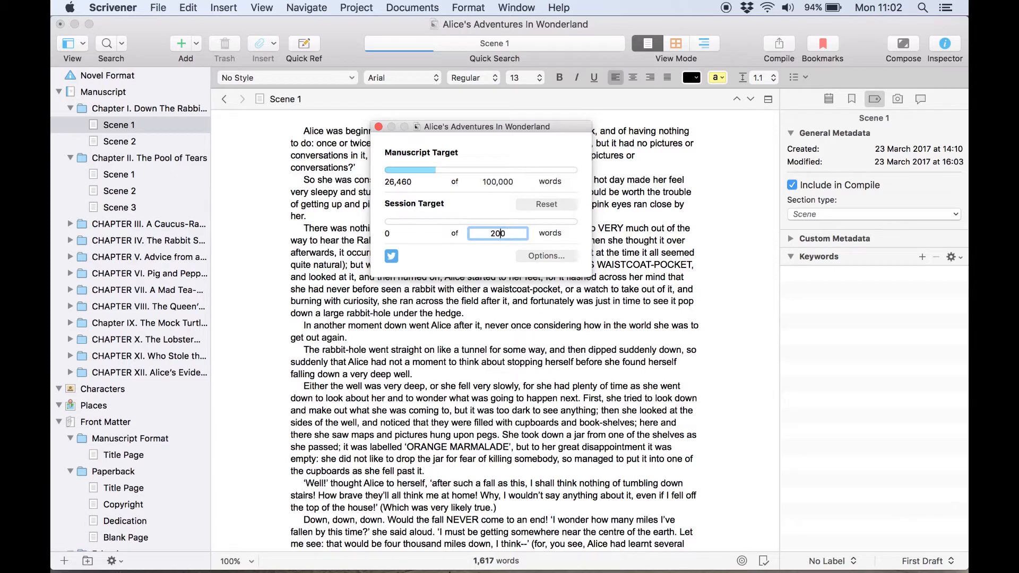
key(Return)
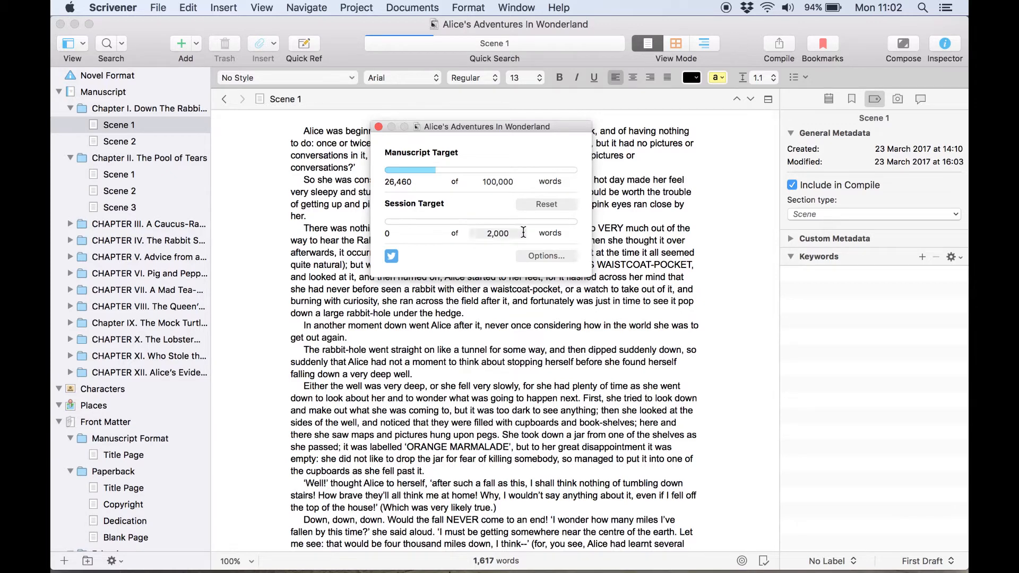
Step: Switch the session target's unit to characters and back to words
click(566, 231)
click(559, 243)
click(561, 234)
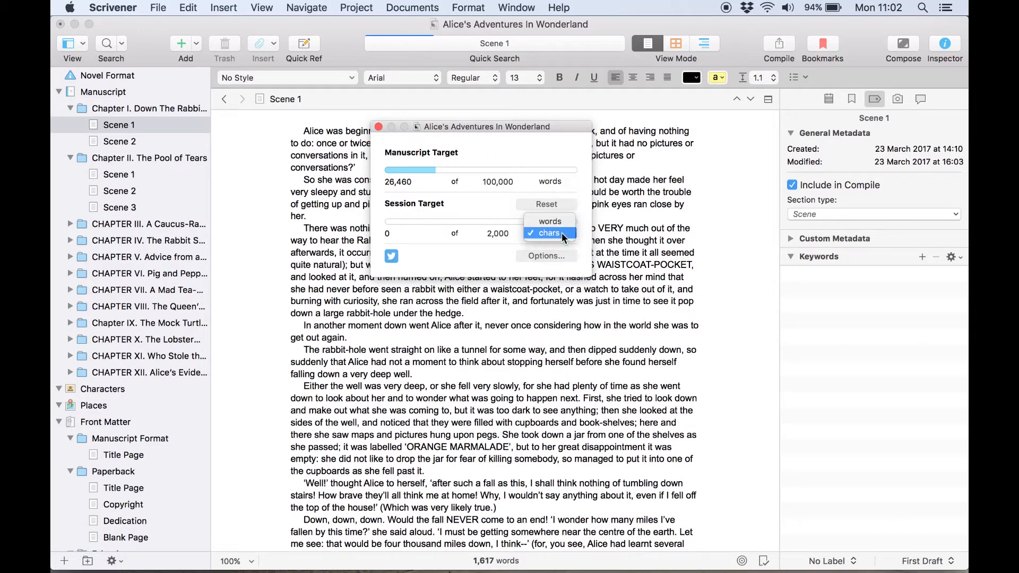
click(551, 222)
Step: Switch the manuscript target's unit to pages and back to words
click(570, 183)
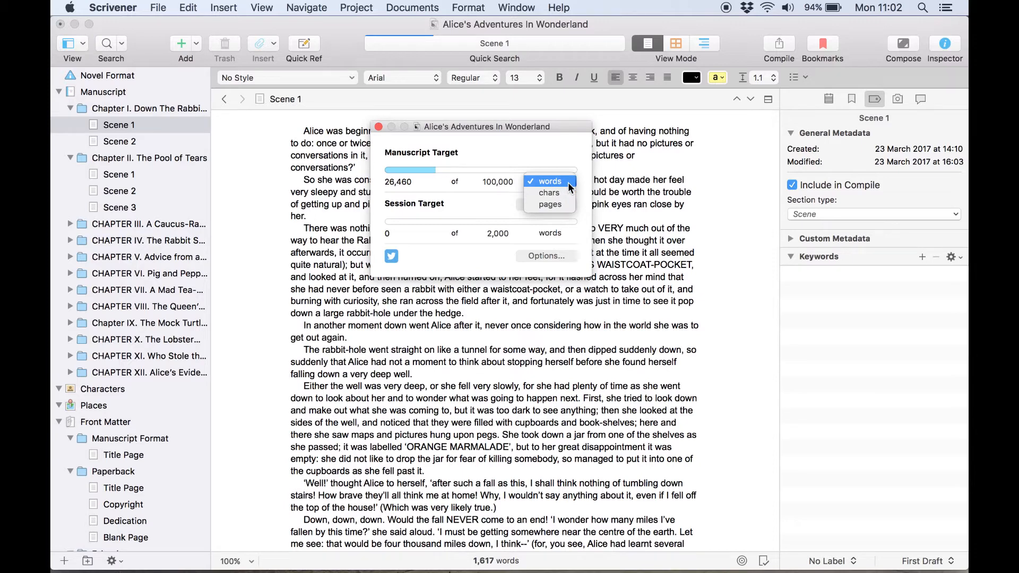
click(563, 204)
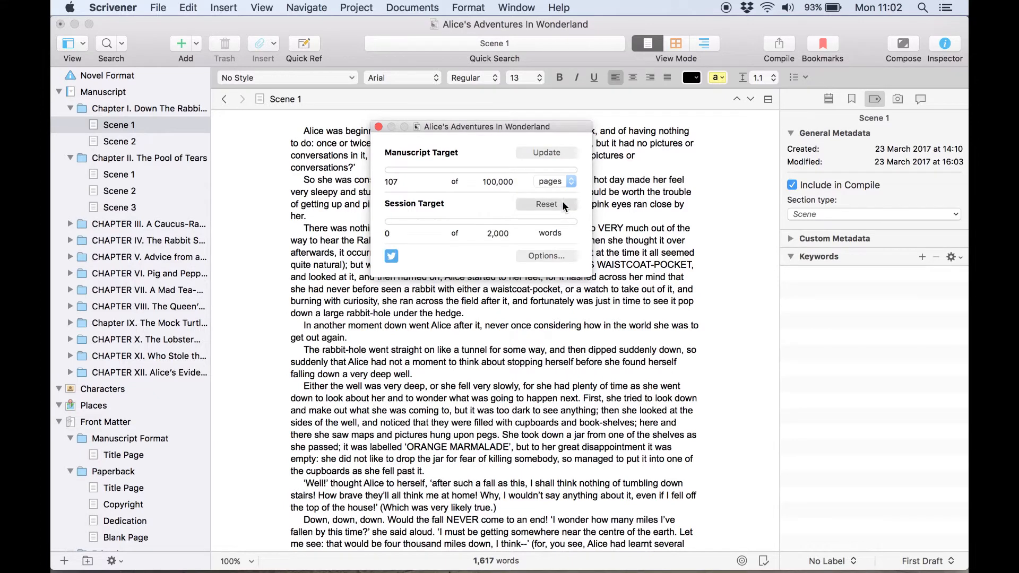
click(565, 182)
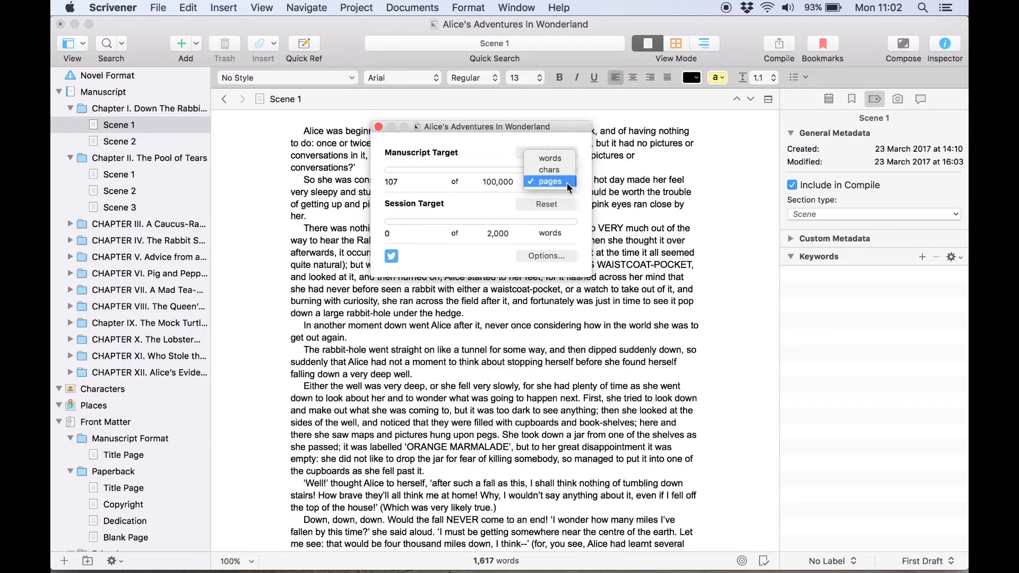
click(559, 155)
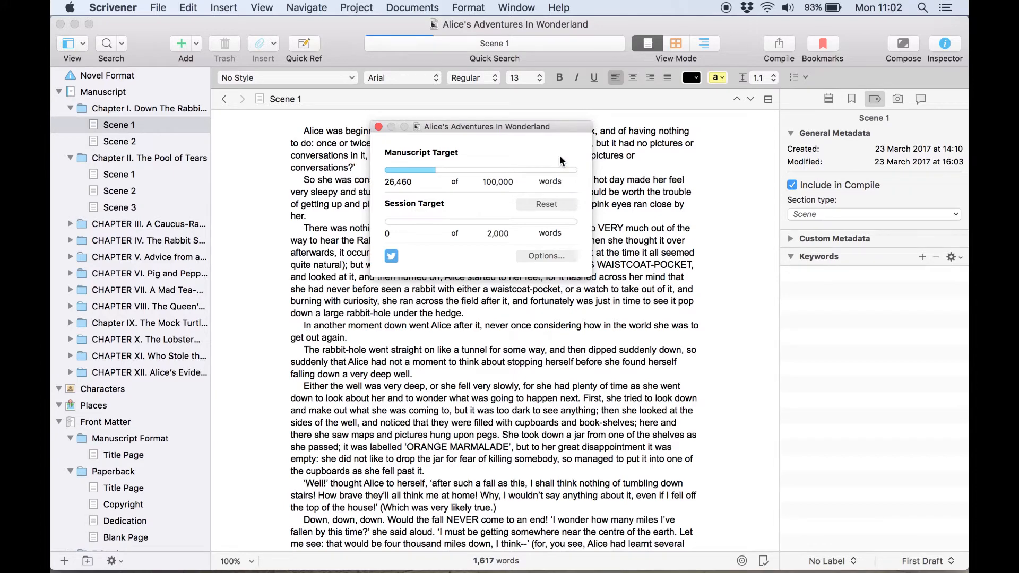
Step: In the draft target options, show overrun with an allowance of 0 words and enable a deadline of 31/12/2017
click(553, 256)
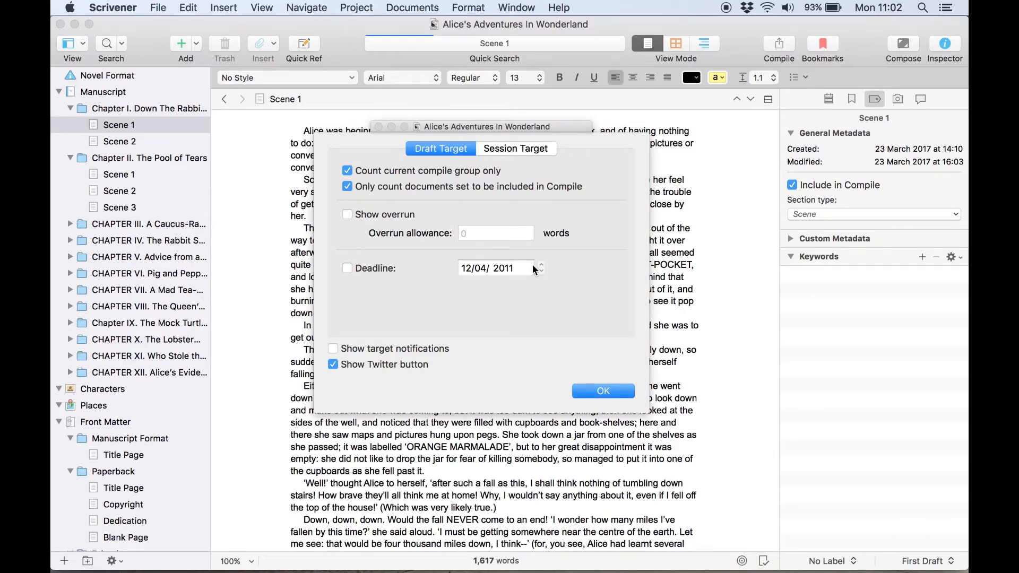
click(411, 215)
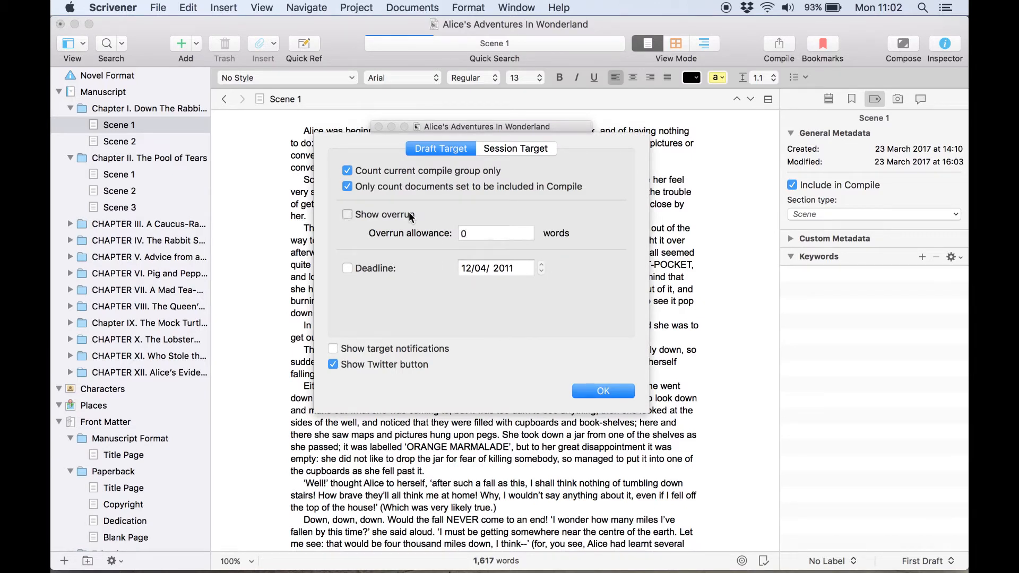
click(474, 232)
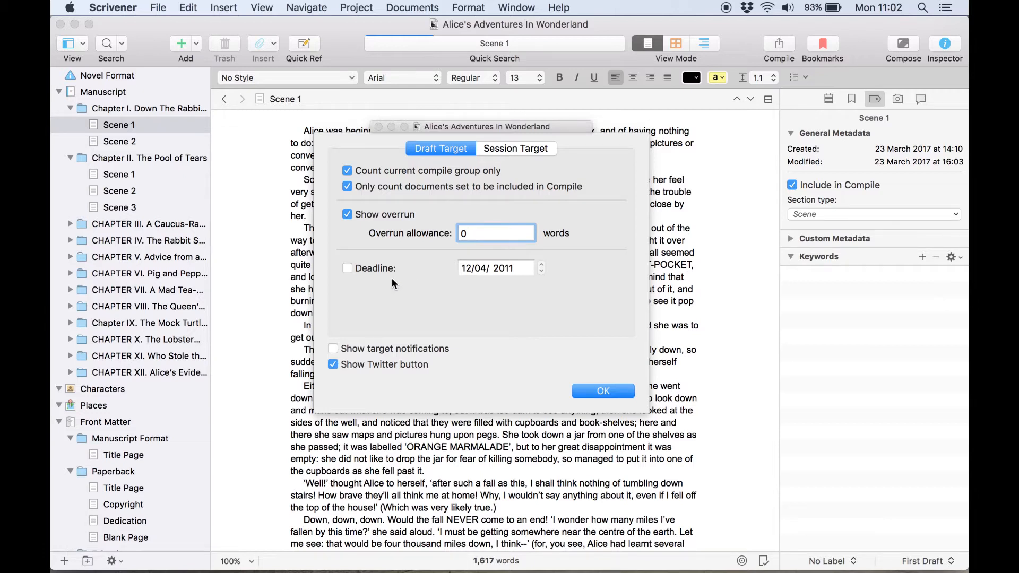
click(377, 266)
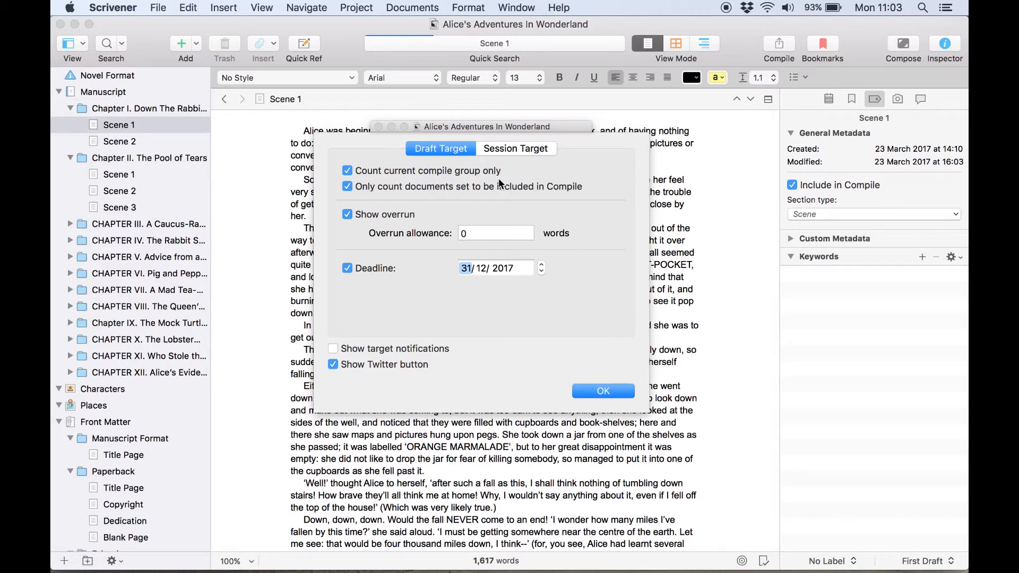
Step: Calculate the session target automatically from the draft deadline, with every day except Wednesday as a writing day and writing allowed on deadline day
click(501, 150)
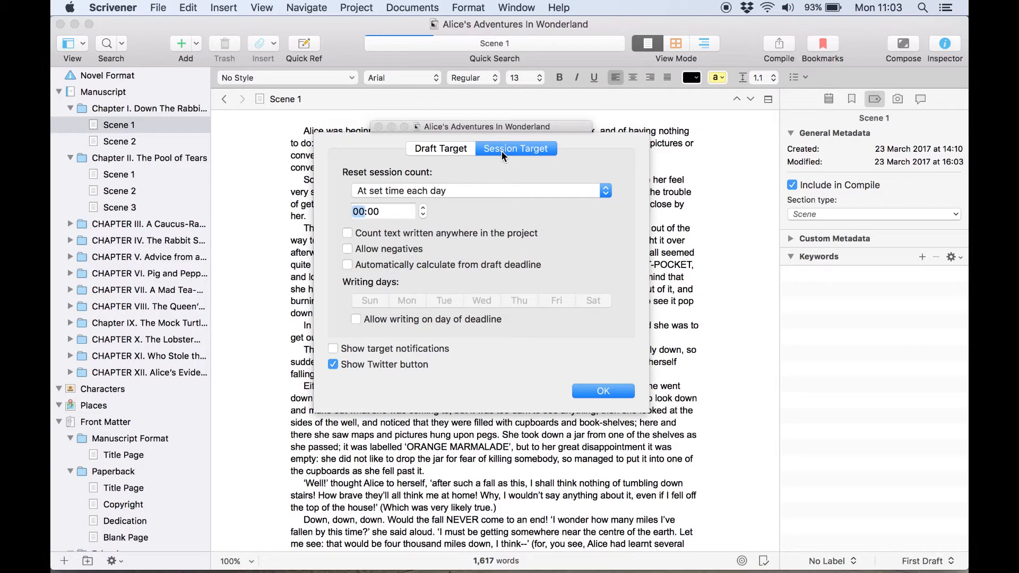
click(419, 266)
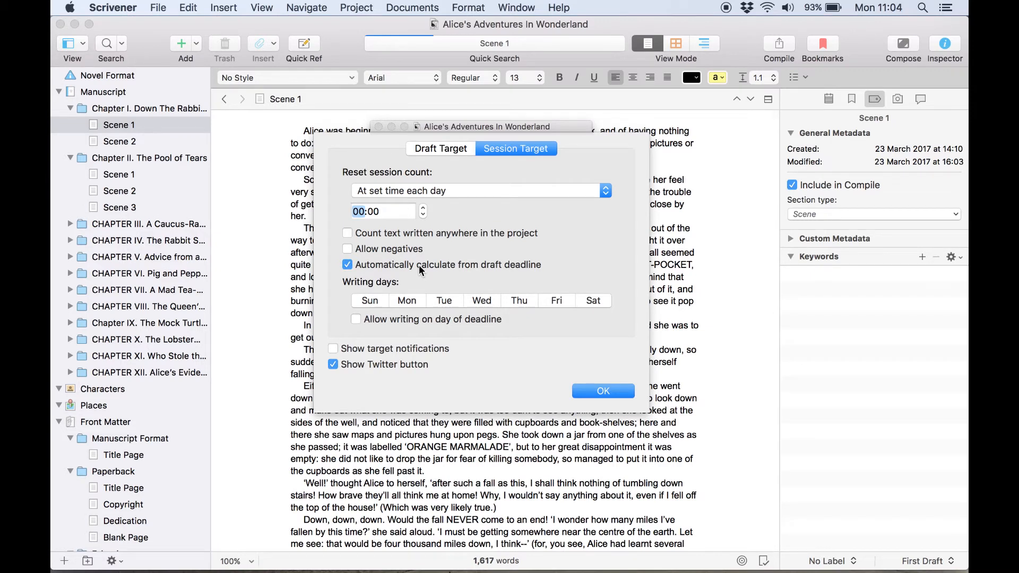
click(405, 300)
click(442, 301)
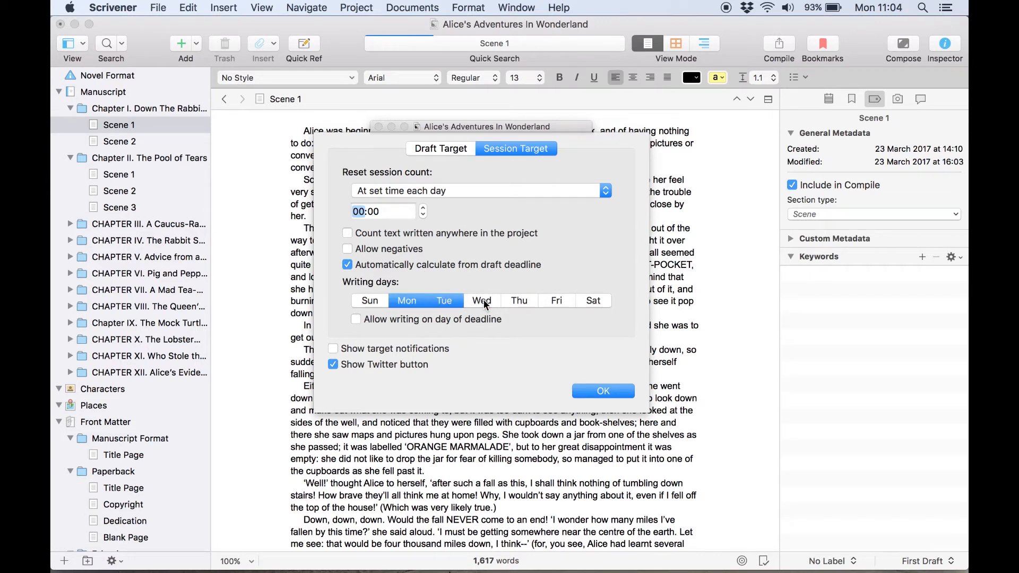
click(480, 300)
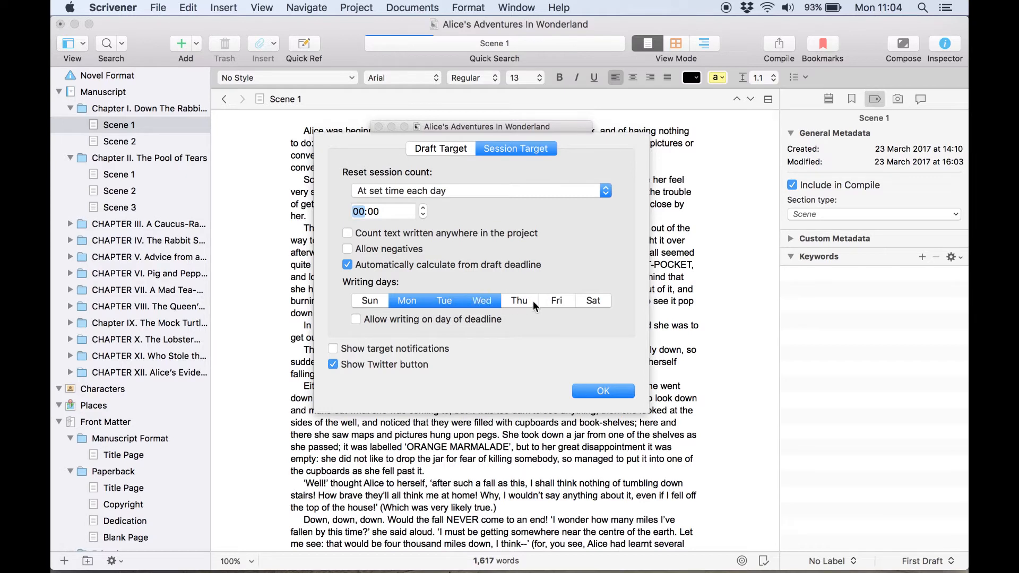
click(591, 300)
click(488, 301)
click(365, 300)
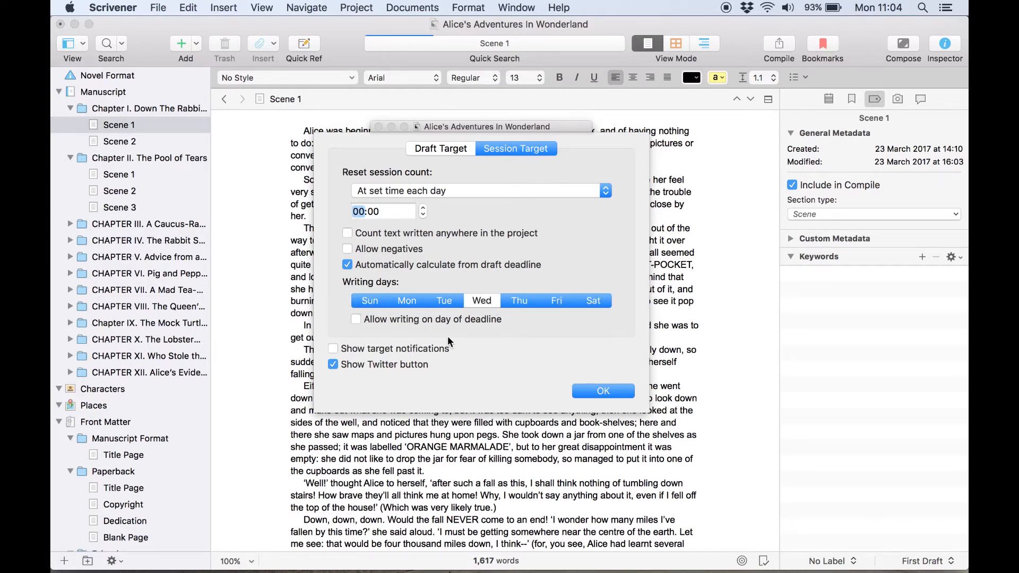
click(441, 322)
click(598, 393)
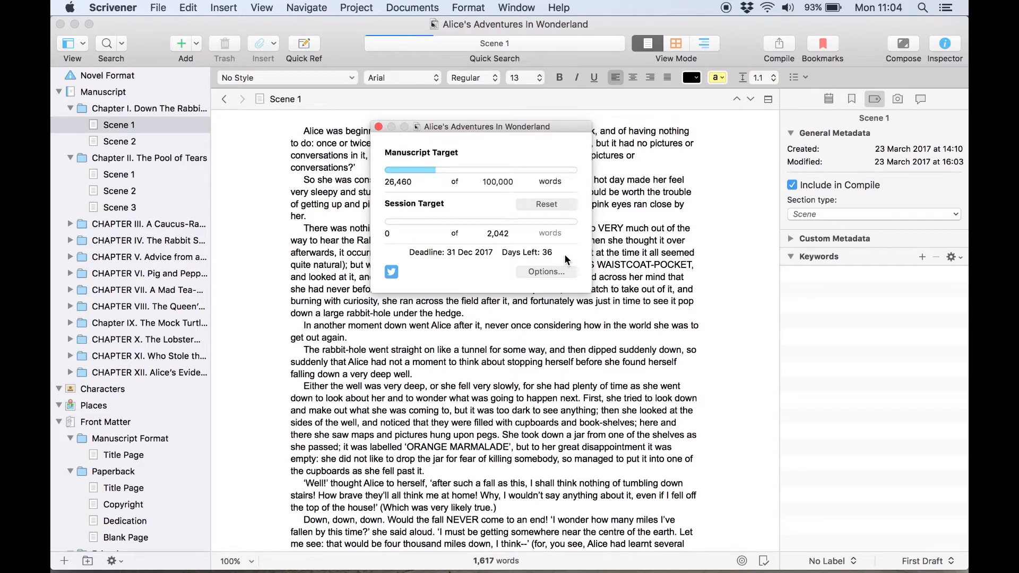
Step: In the session target options, keep the session count resetting at a set time each day and set that time to 02:00
click(548, 272)
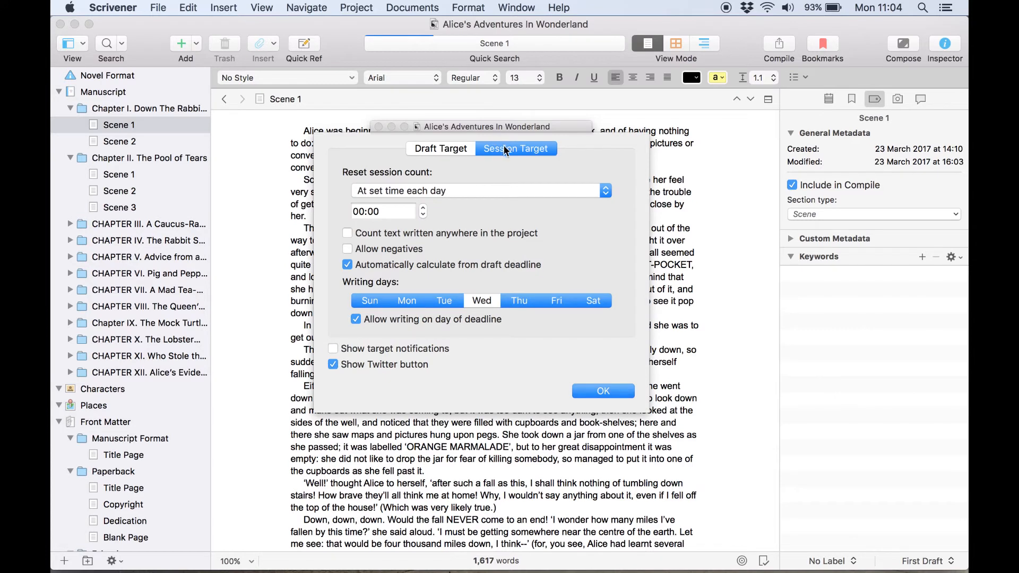
click(494, 191)
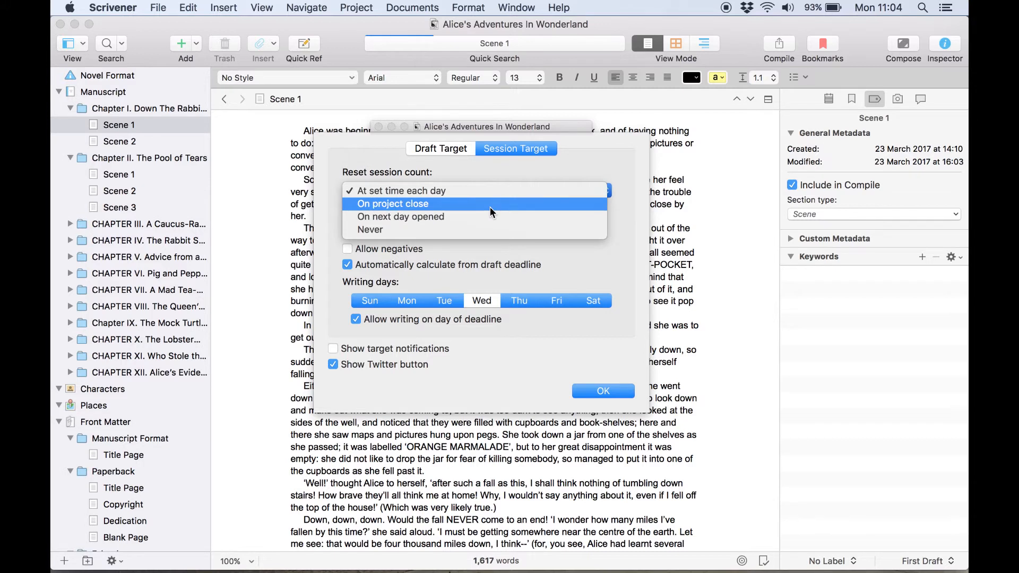
click(490, 163)
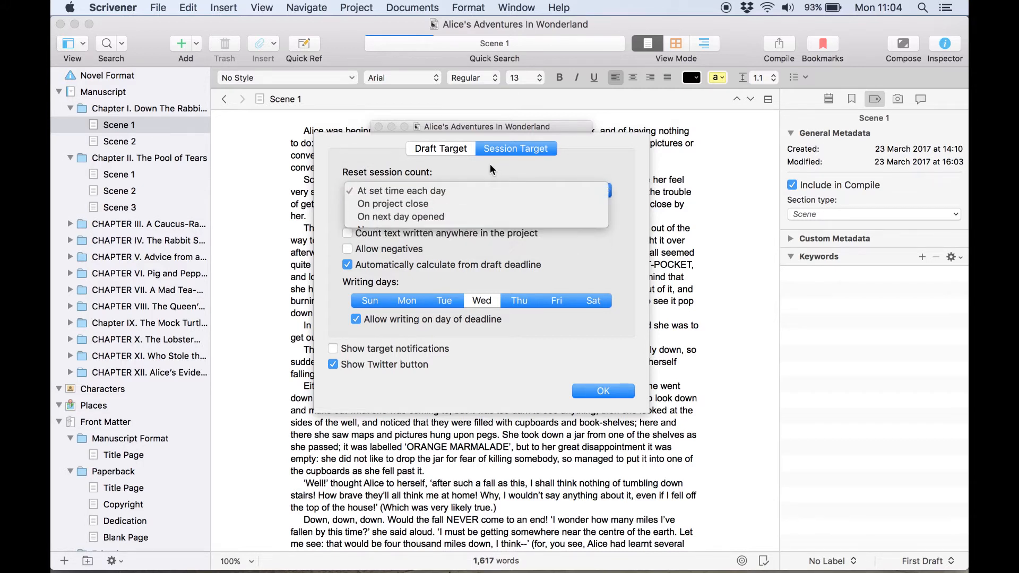
click(423, 208)
click(423, 208)
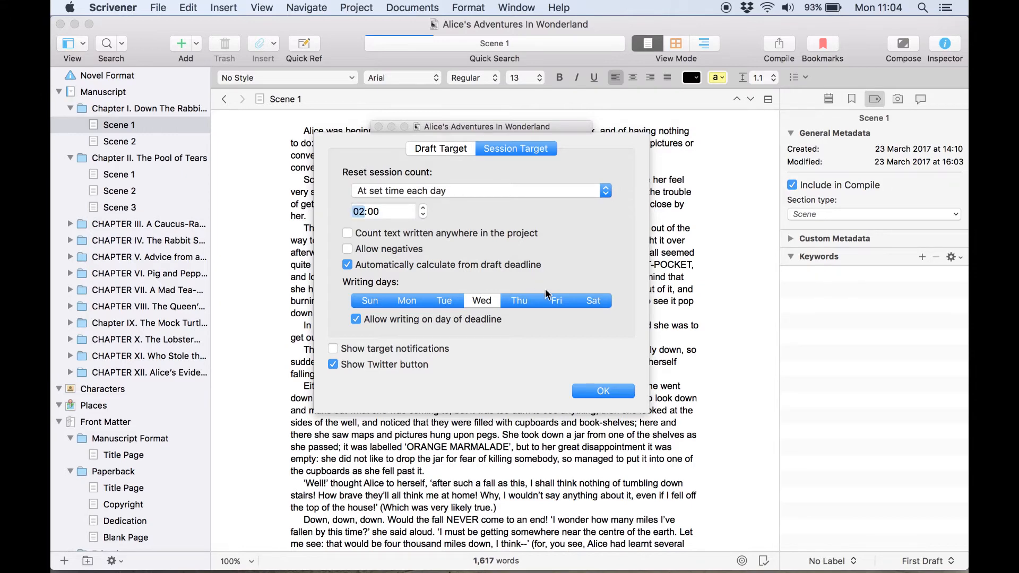
click(587, 389)
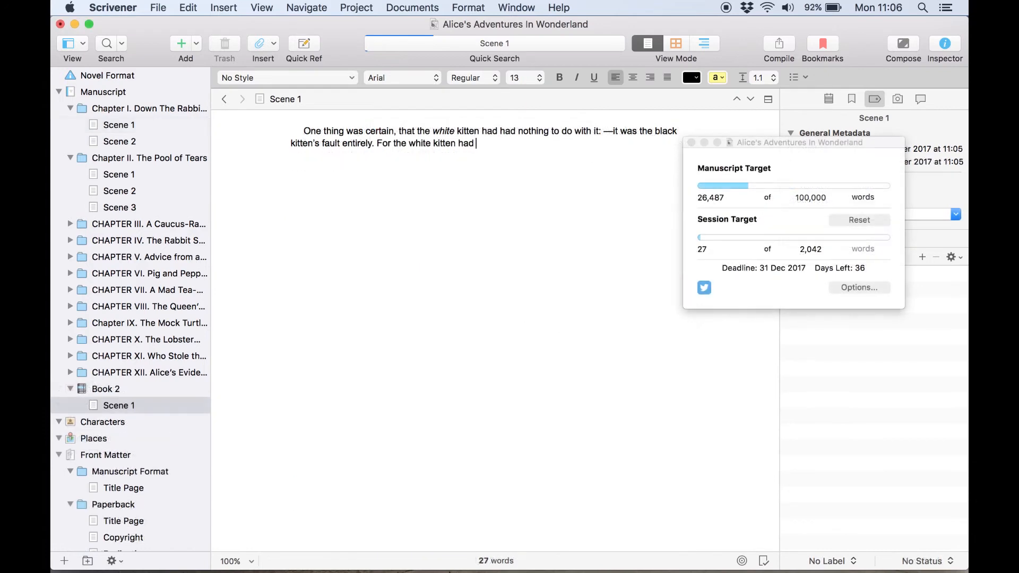
Step: Continue the kitten passage in Book 2's Scene 1 through "began winding up the ball again." and close the project targets window
text(been having its fa)
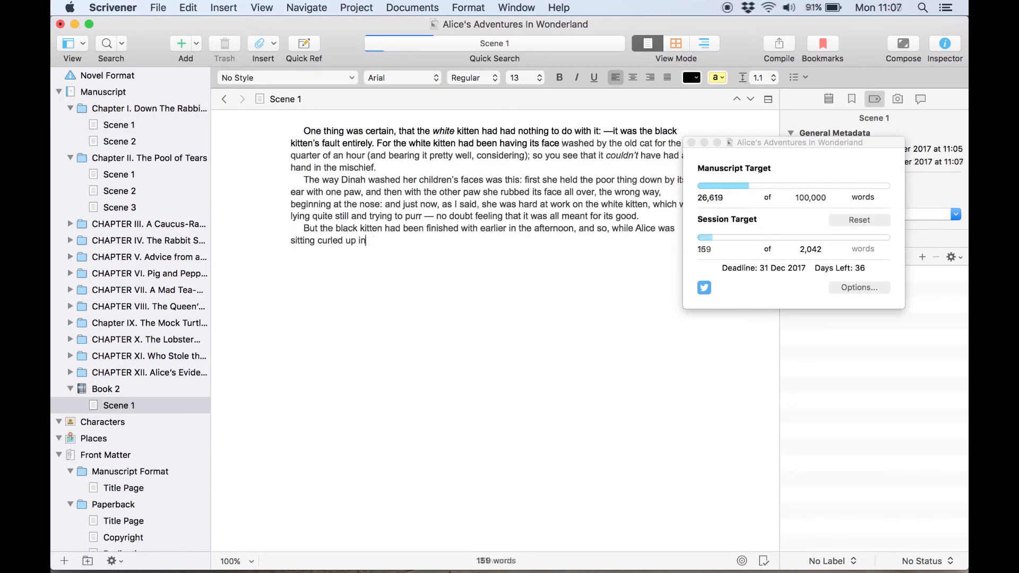
text(corner of)
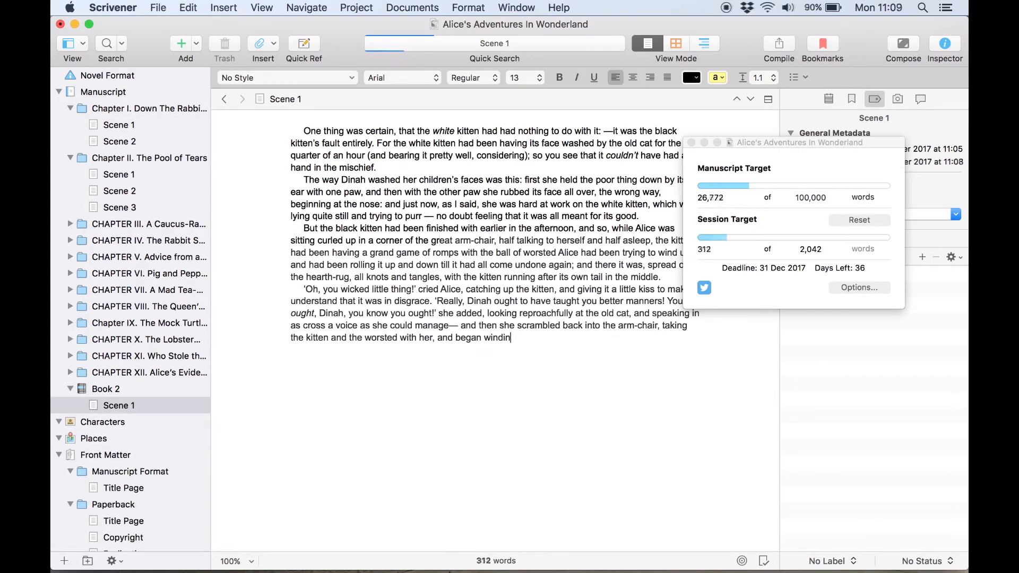
text(g up the )
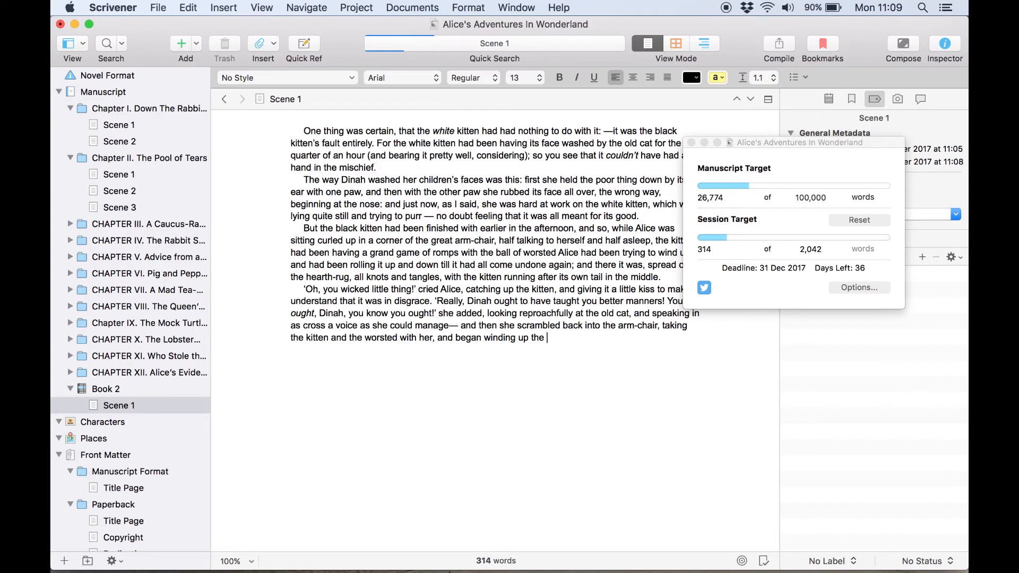
text(ball again.)
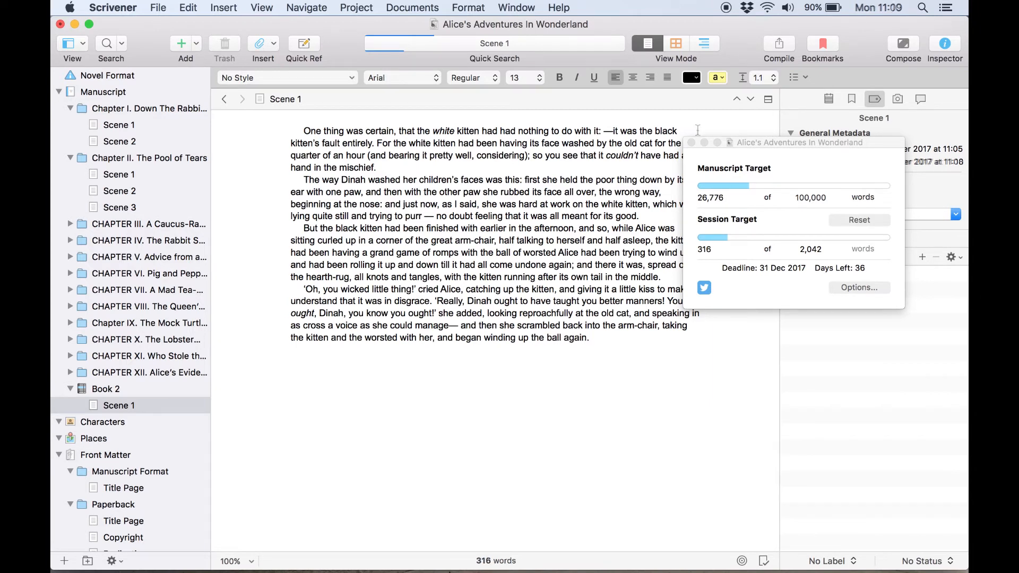
click(691, 143)
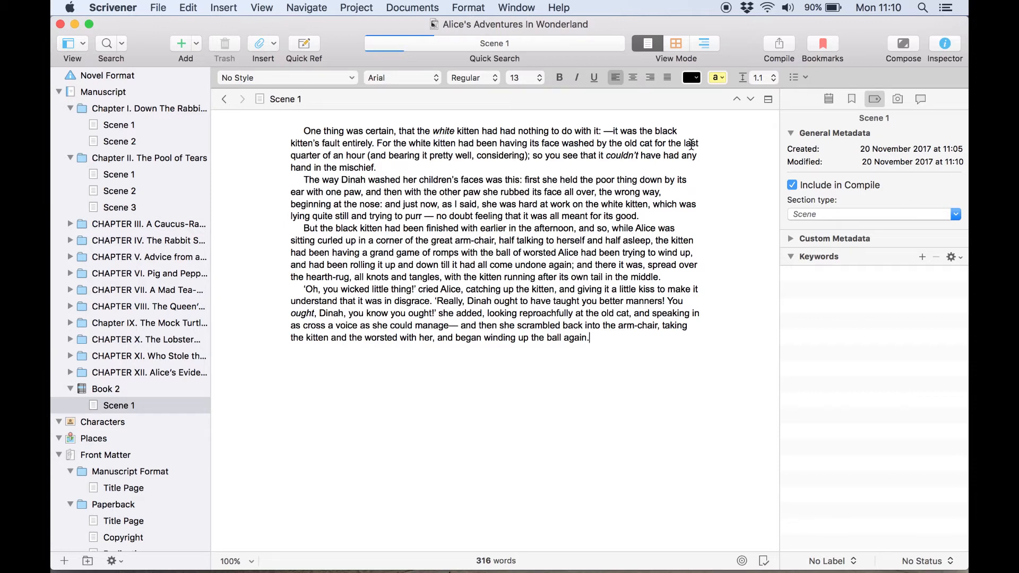
Step: Give Book 2's Scene 1 a document target of 2,000 words with a minimum of 1,500 and overrun shown
mouse_move(582, 47)
click(742, 561)
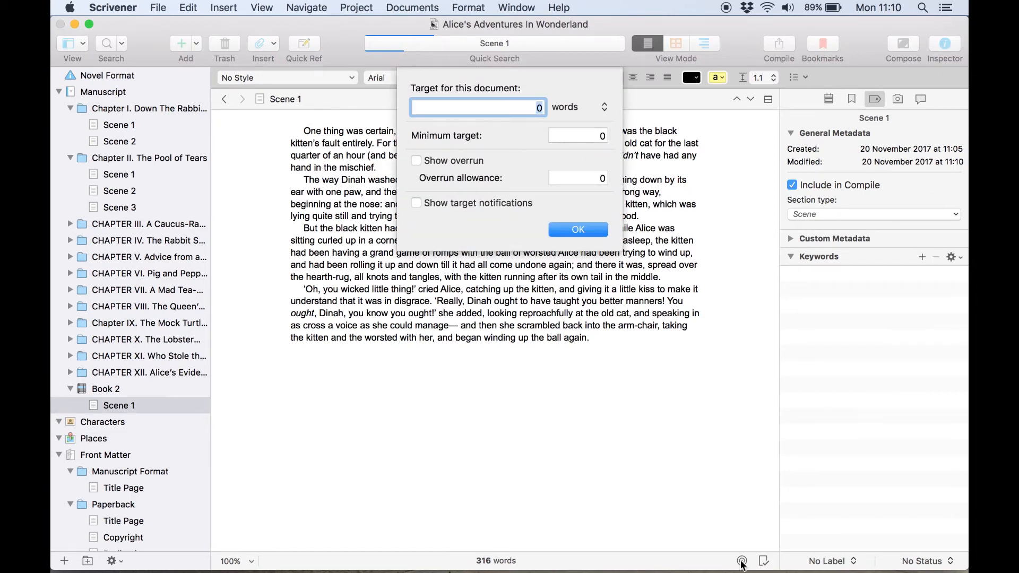
click(587, 109)
click(587, 110)
text(2,)
text(000)
key(Tab)
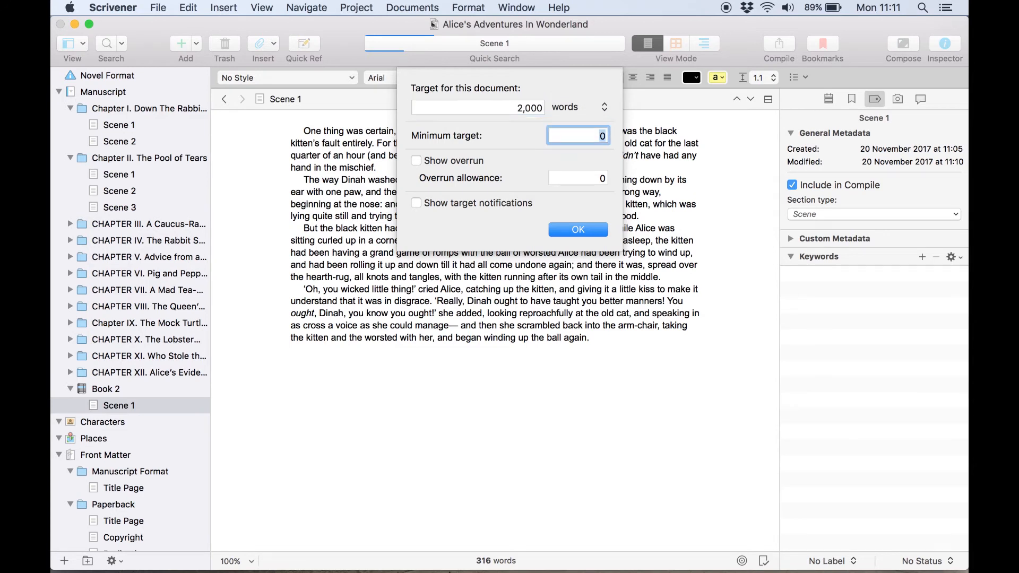
text(1500)
click(463, 162)
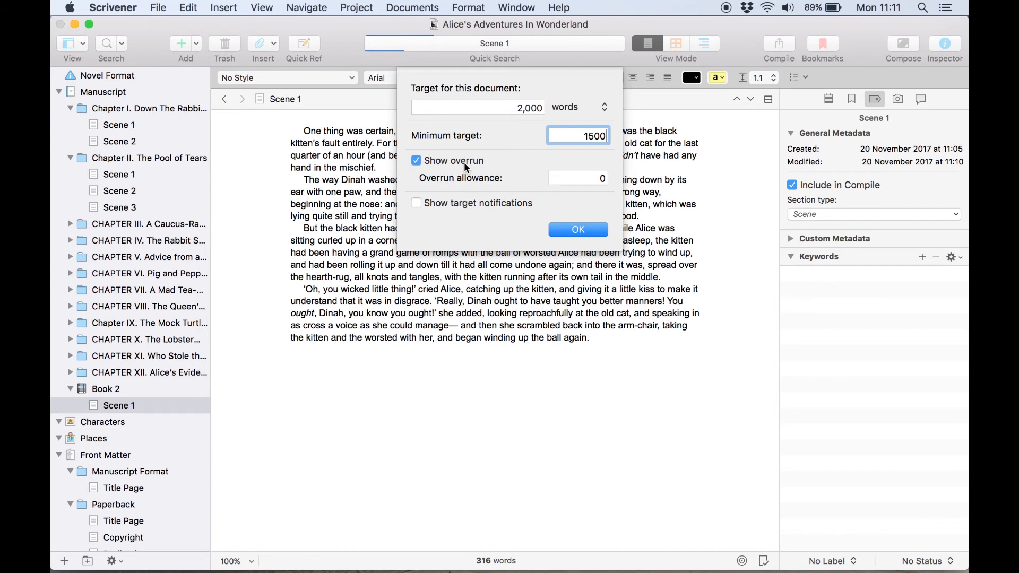
click(578, 229)
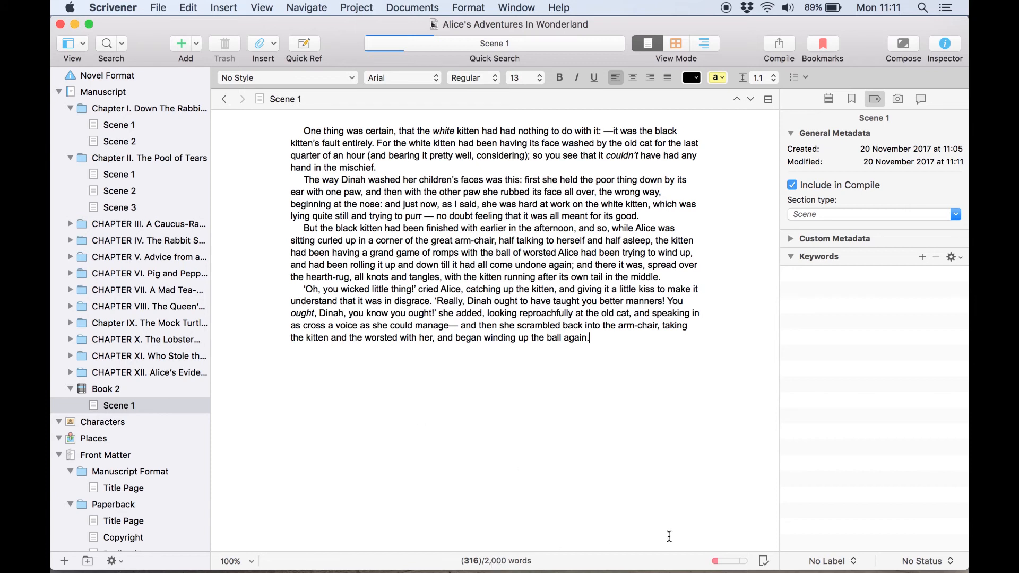
Step: Review the document target settings of Book 2's Scene 1 and close them without making changes
click(726, 562)
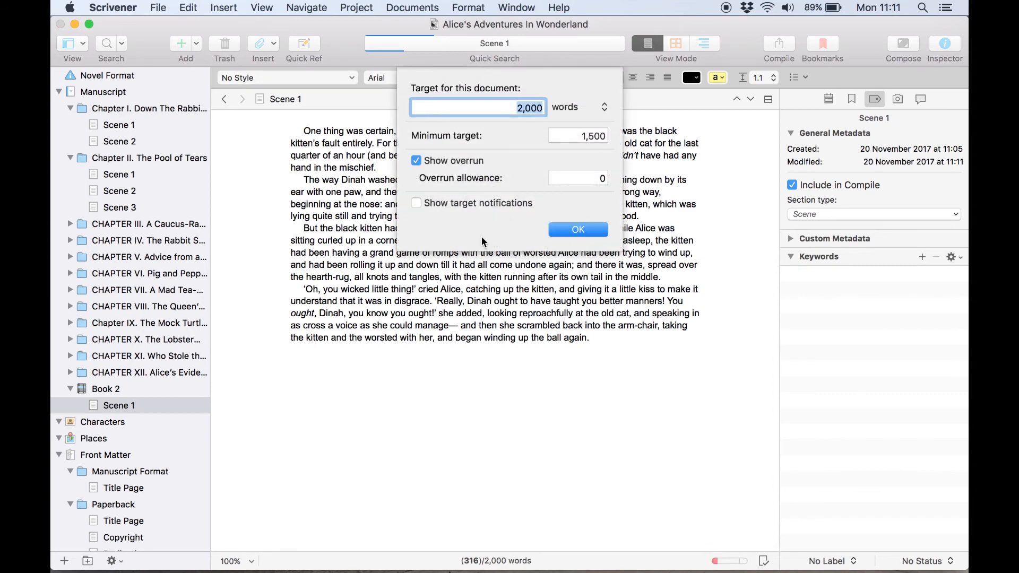
click(567, 232)
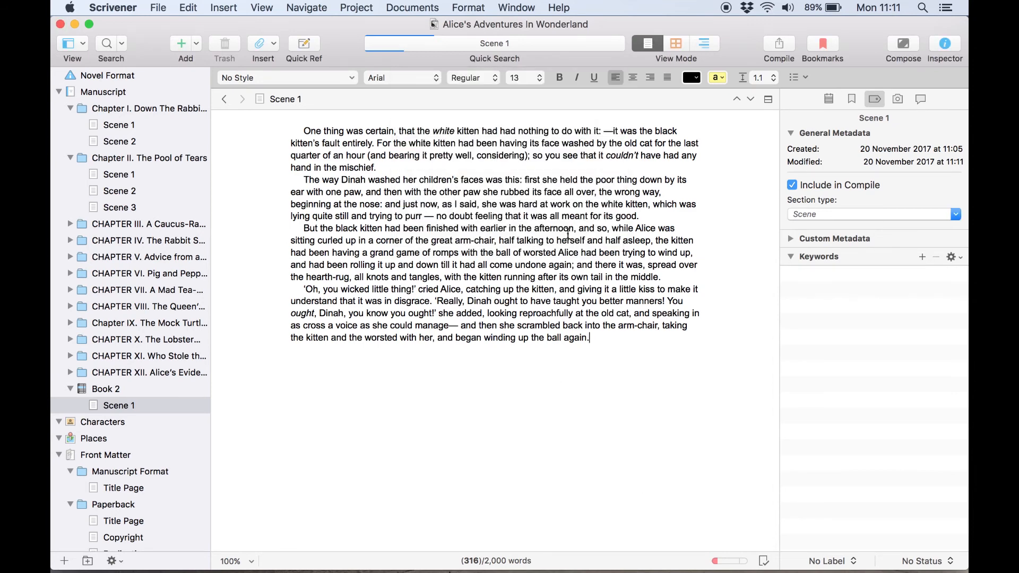
Step: Show Book 2's contents in the outliner and add the Target, Target Type and Progress columns
click(139, 389)
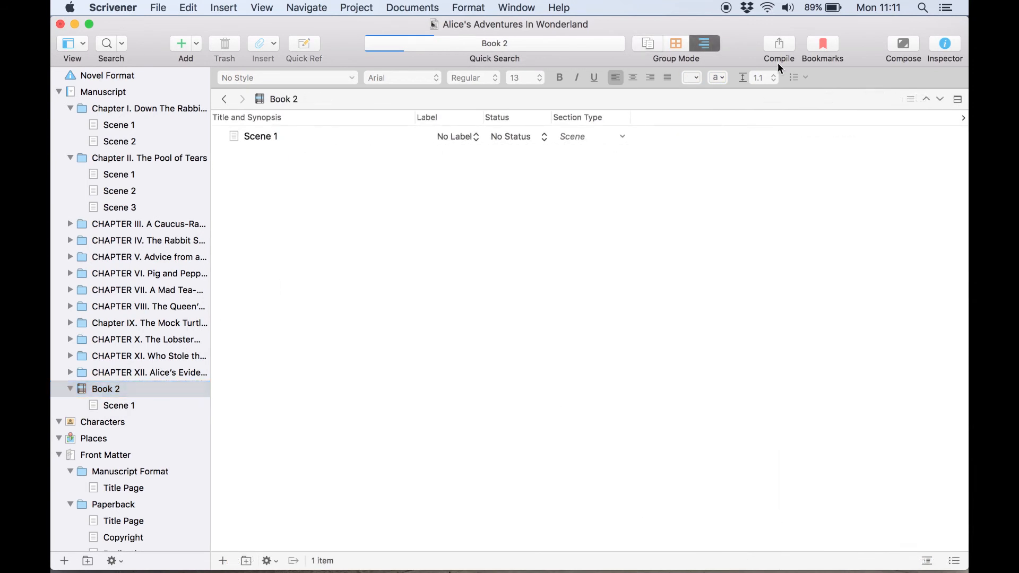
click(963, 117)
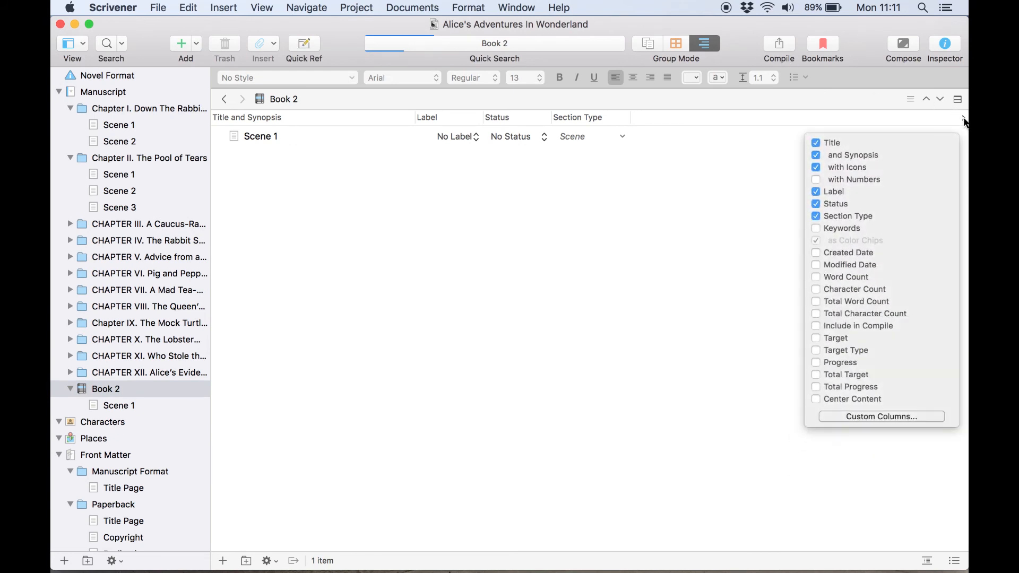
click(817, 339)
click(816, 351)
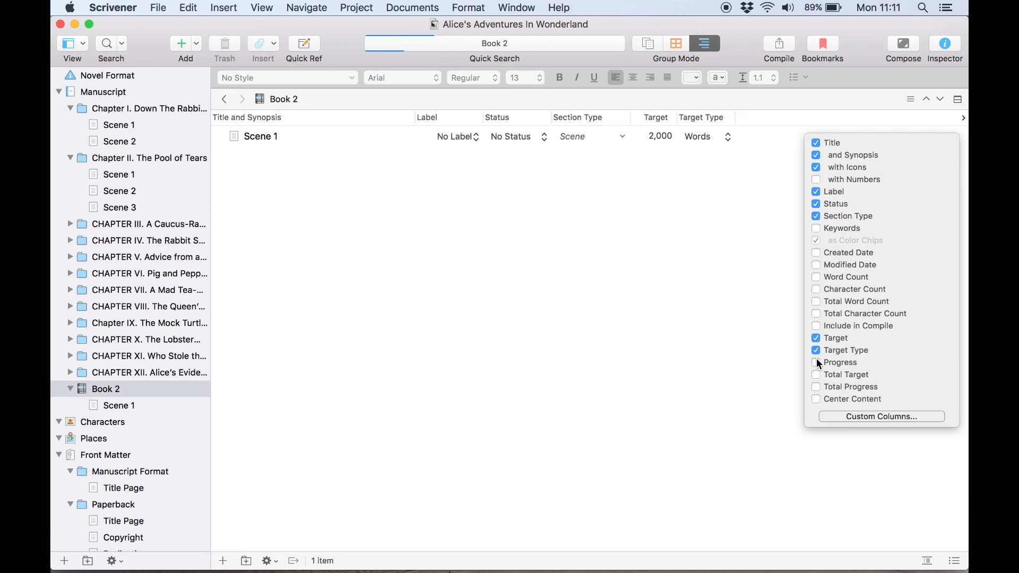
click(817, 363)
click(688, 201)
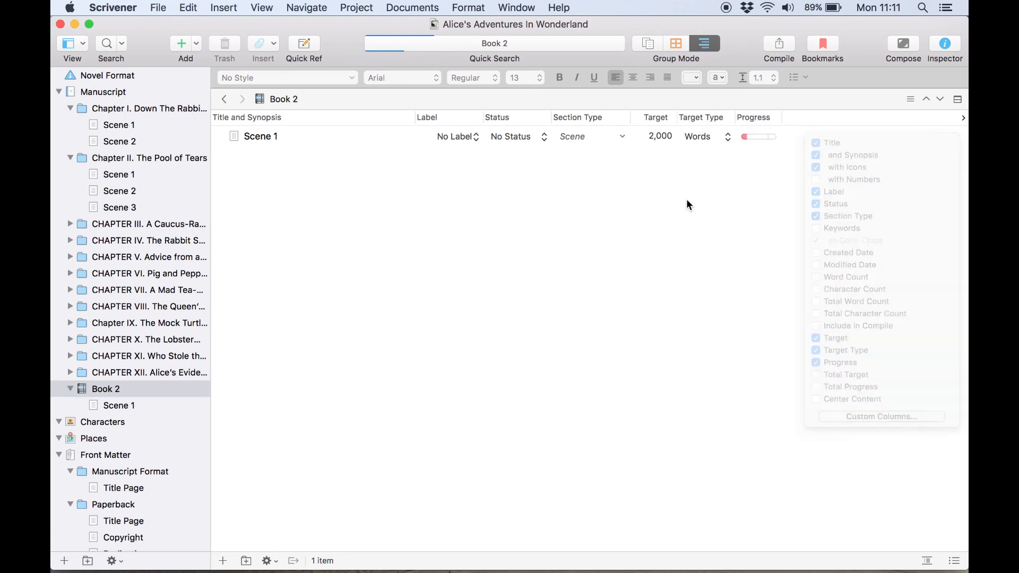
Step: Open Scene 1's target value for editing in the outliner, and bring up its target type choices
double_click(660, 138)
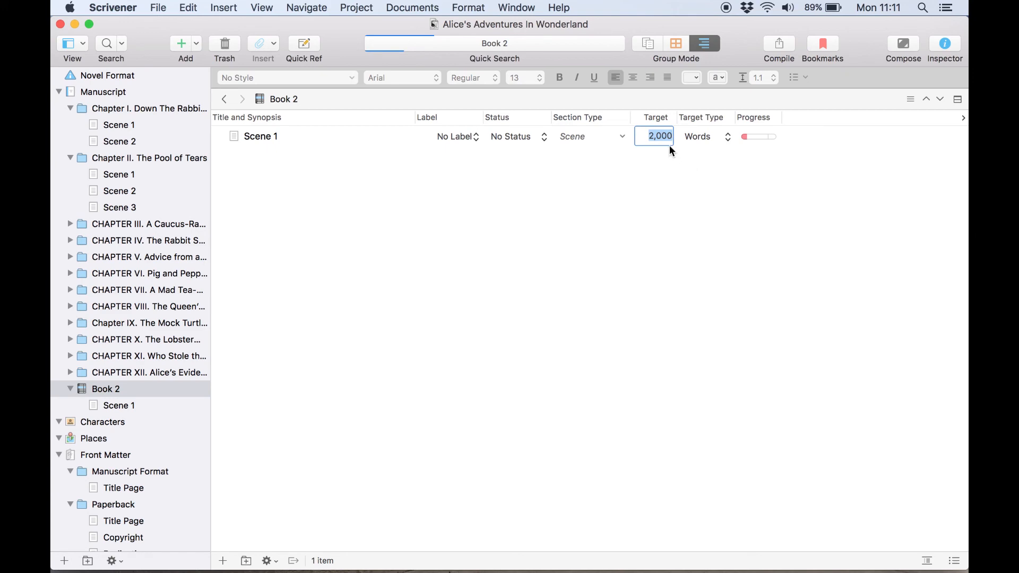
click(710, 136)
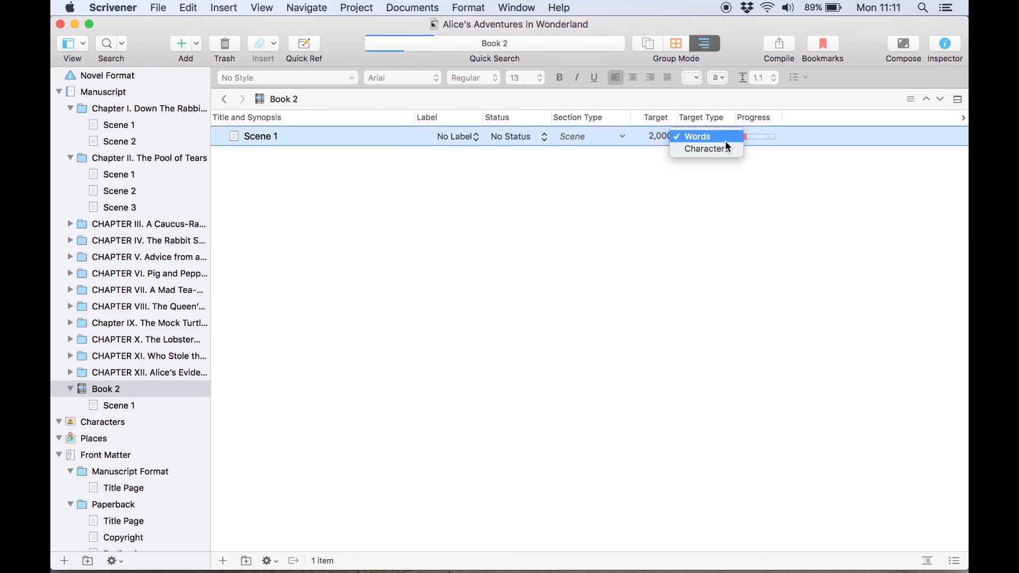